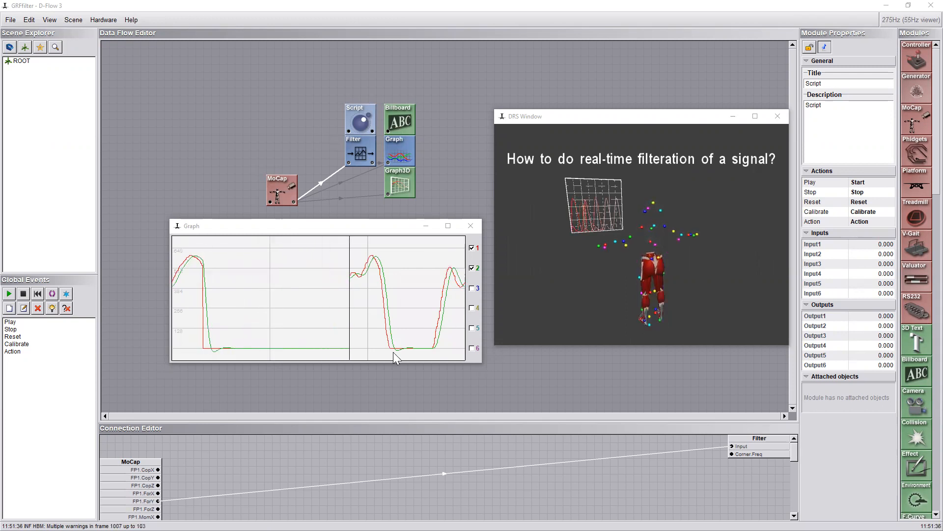
Open the Filter module's settings and examine the connections from MoCap to Filter and from Filter to Graph.
left_click(363, 153)
double_click(361, 147)
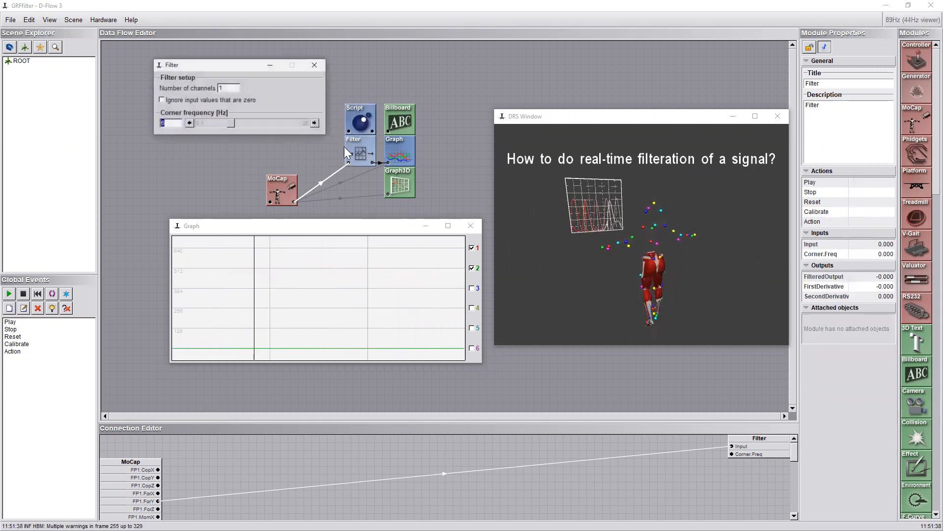
left_click_drag(241, 68, 220, 78)
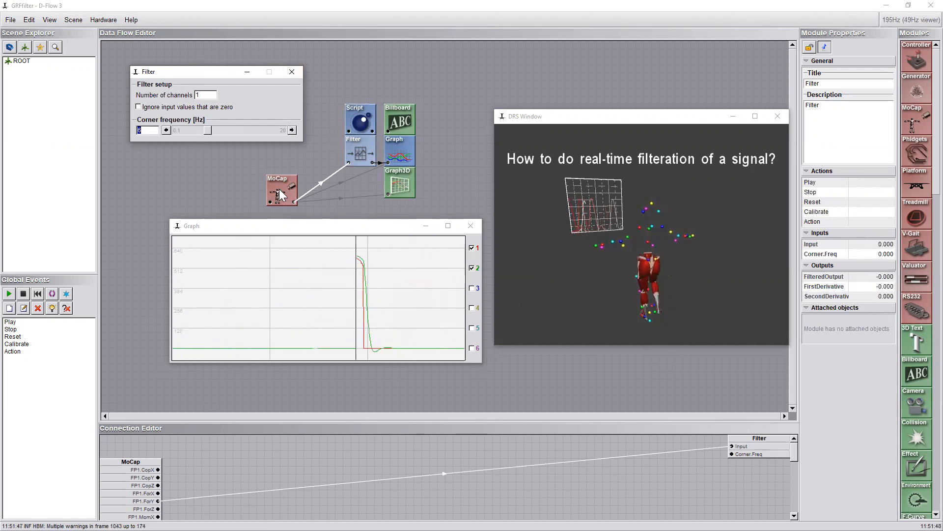
left_click(354, 173)
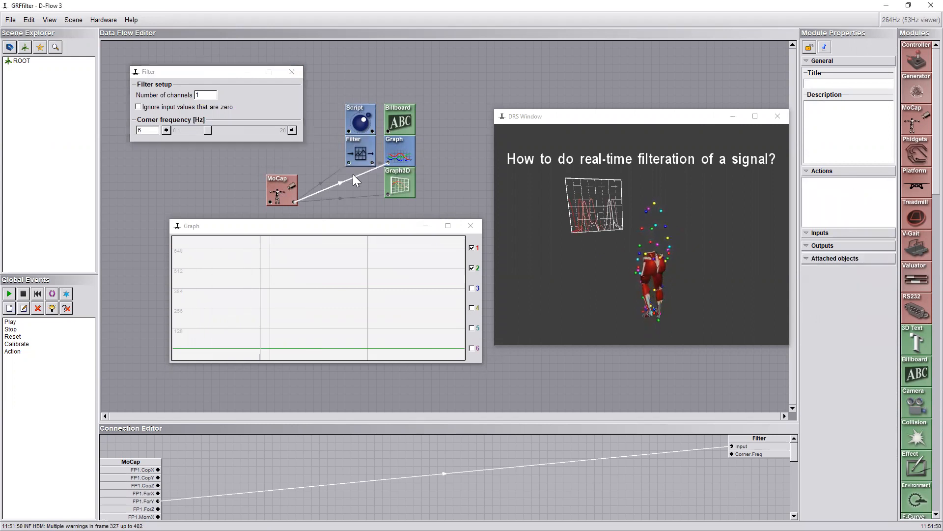
left_click_drag(373, 162, 395, 162)
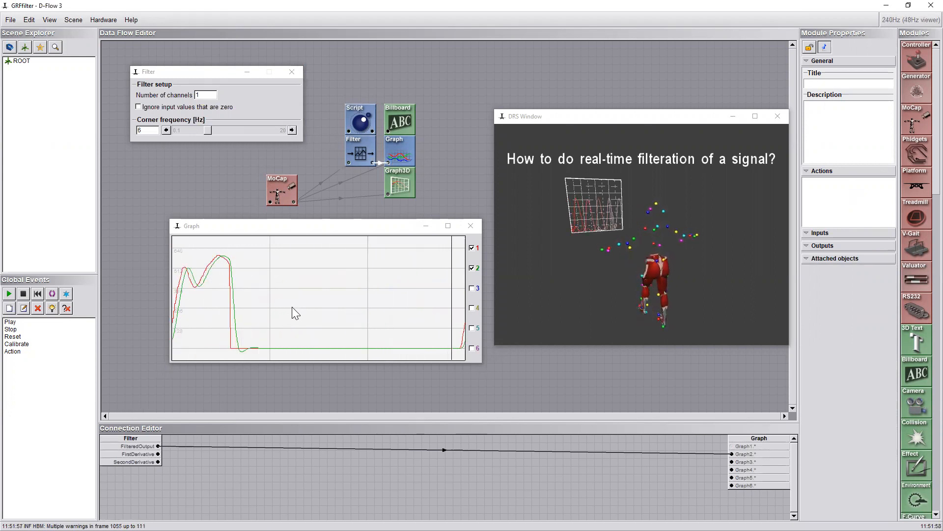
Try Filter corner frequencies of 8.0, 20.0 and 6.3 Hz to compare the filtered signal with the raw one.
left_click_drag(206, 131, 216, 131)
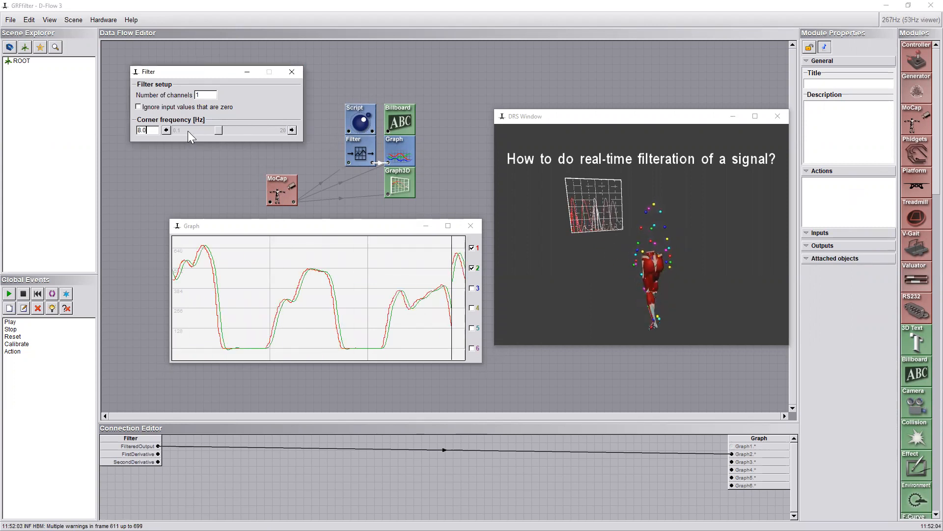
left_click_drag(217, 131, 283, 130)
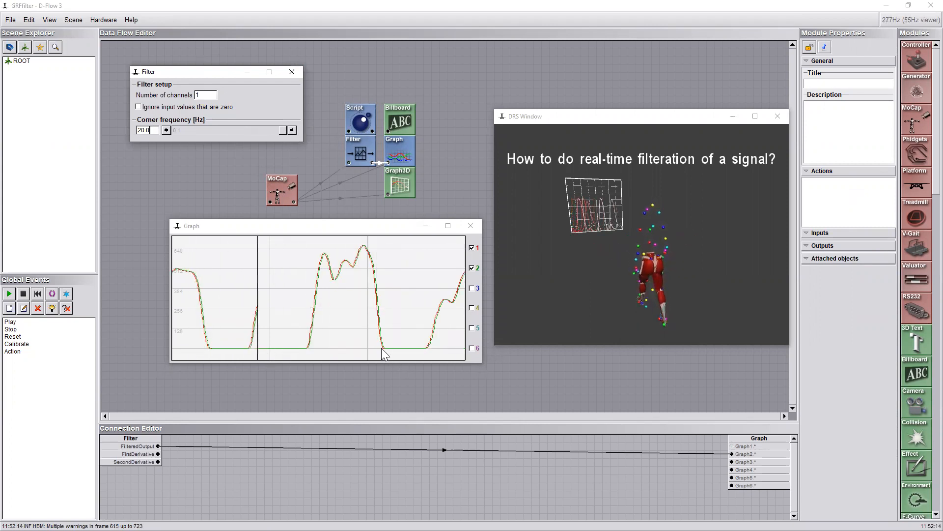
left_click_drag(284, 131, 210, 129)
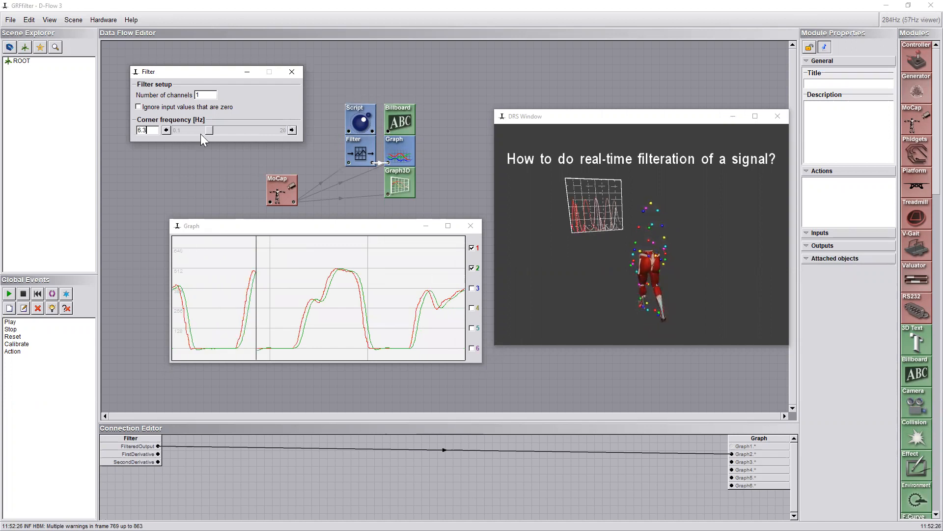
Open the Script module to read its comments and close it again.
double_click(360, 126)
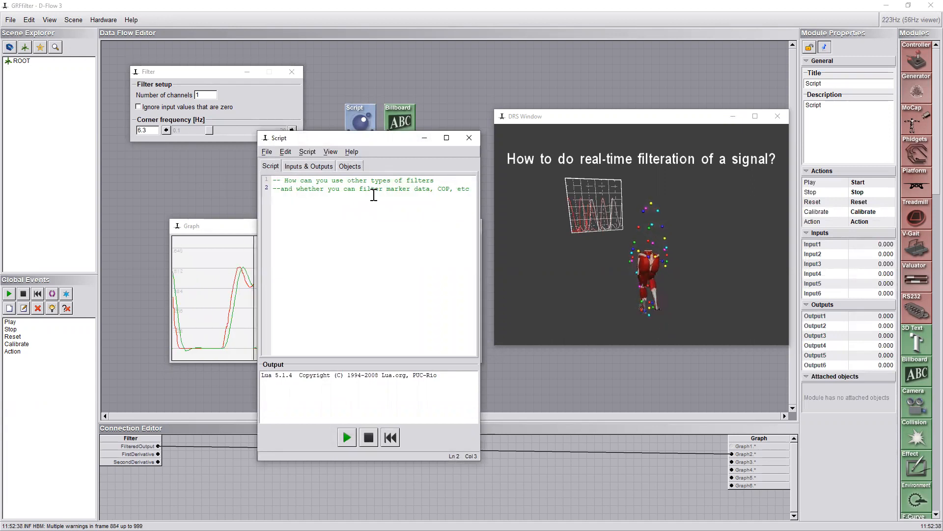
left_click(469, 138)
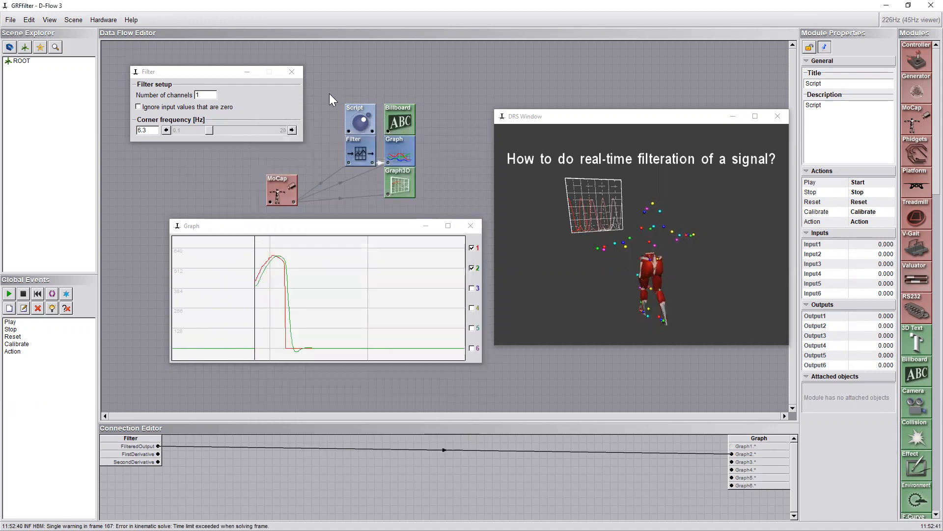
Start a new empty application, discarding the changes to the current one.
left_click(11, 20)
left_click(8, 34)
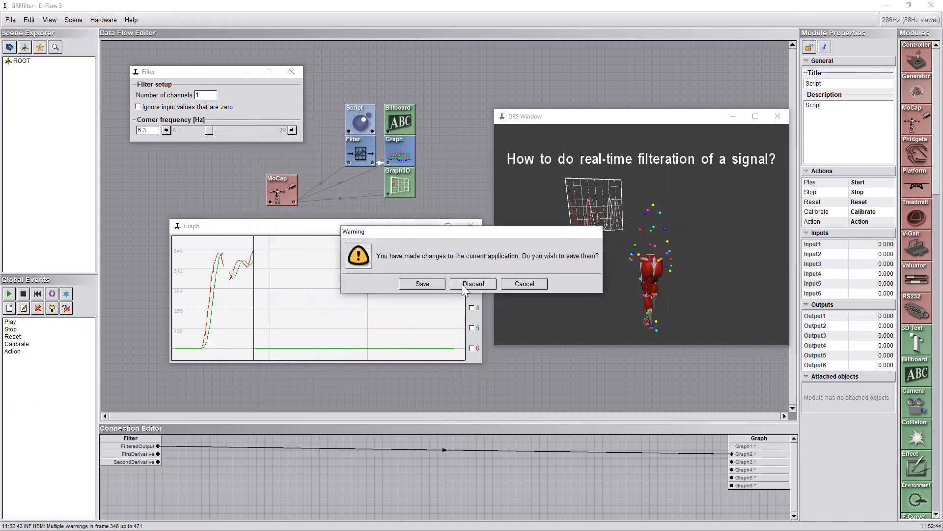
left_click(462, 284)
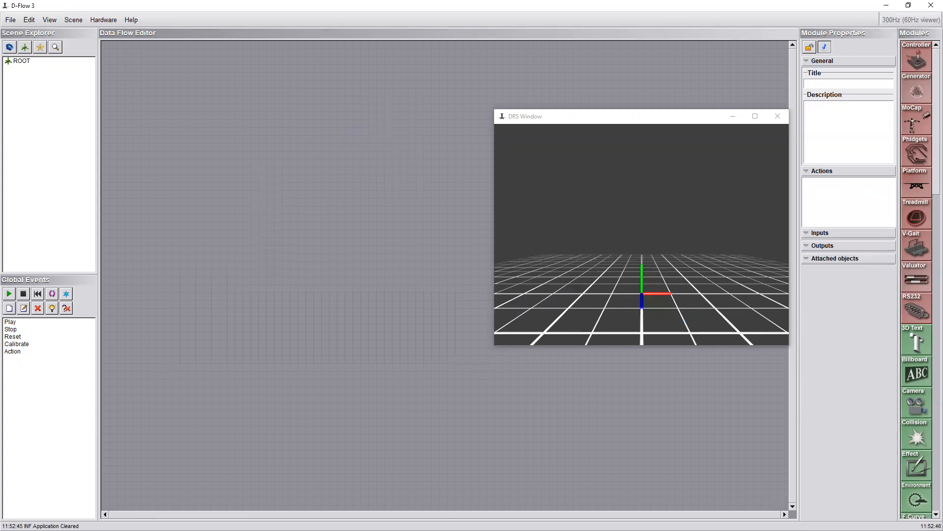
Add a MoCap module to the data flow and choose ROM.c3d as its playback file.
left_click_drag(910, 119, 278, 169)
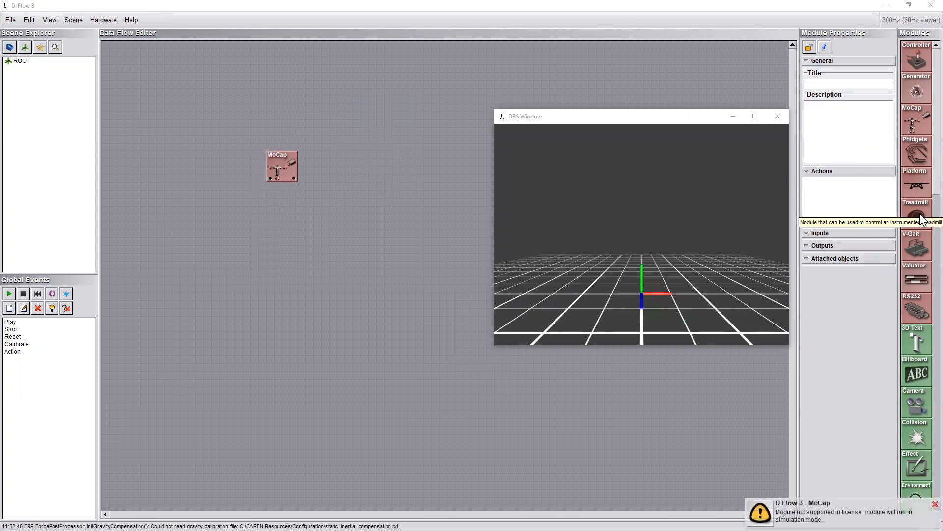
double_click(277, 159)
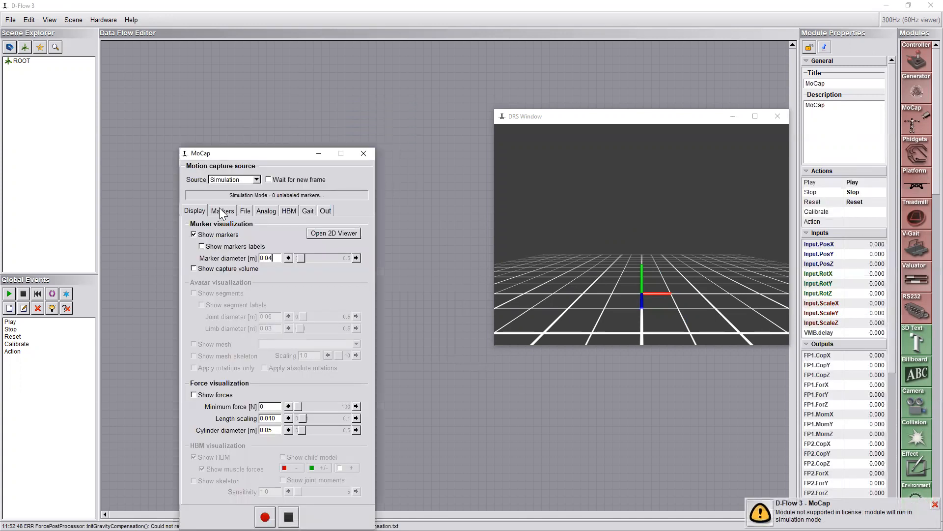
left_click(244, 211)
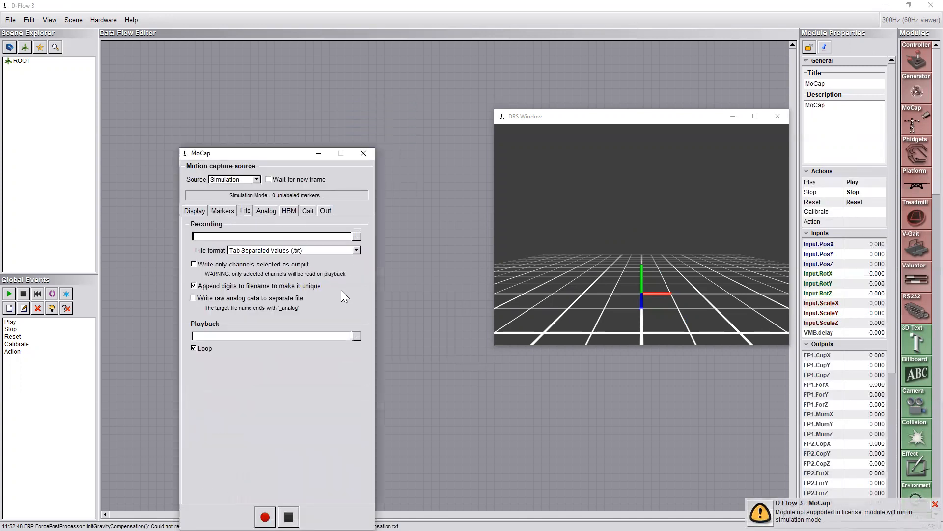
left_click(357, 336)
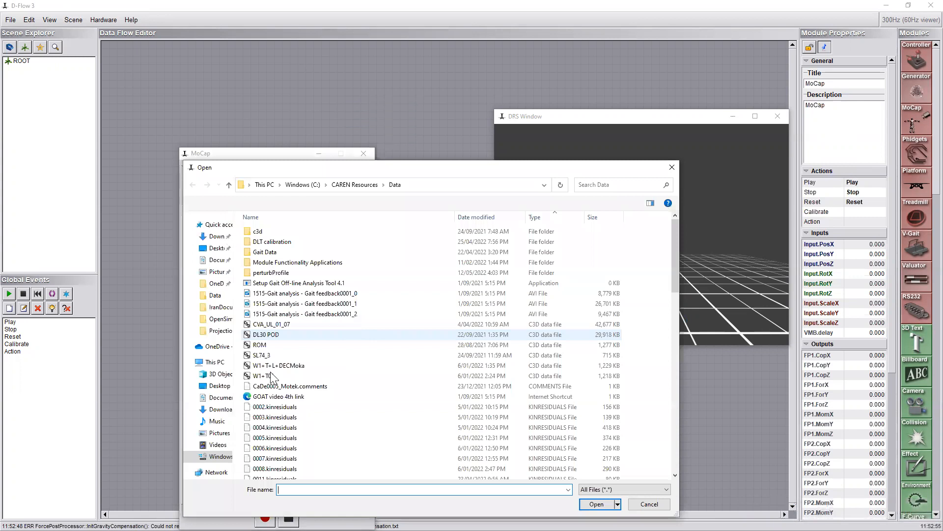
left_click(271, 344)
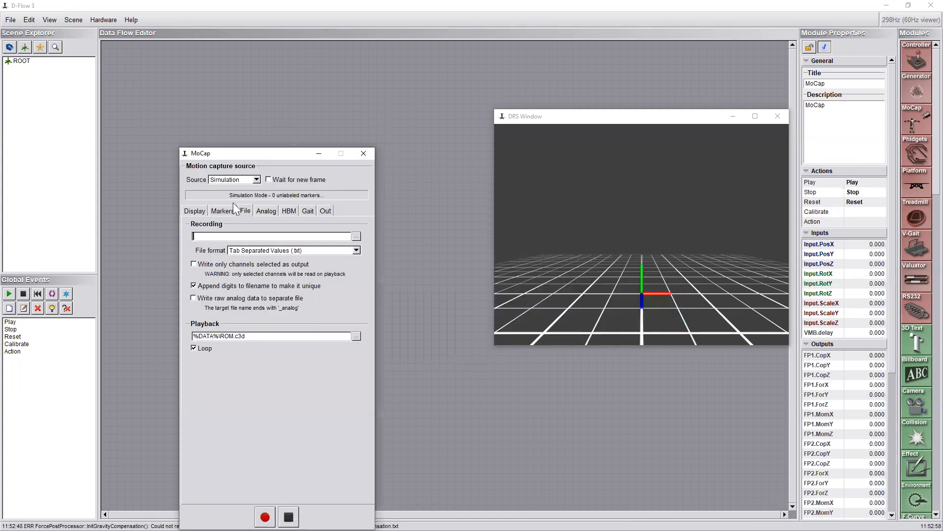
Set the motion capture source to File and the marker mode to Labeled with 52 markers.
left_click(234, 180)
left_click(220, 174)
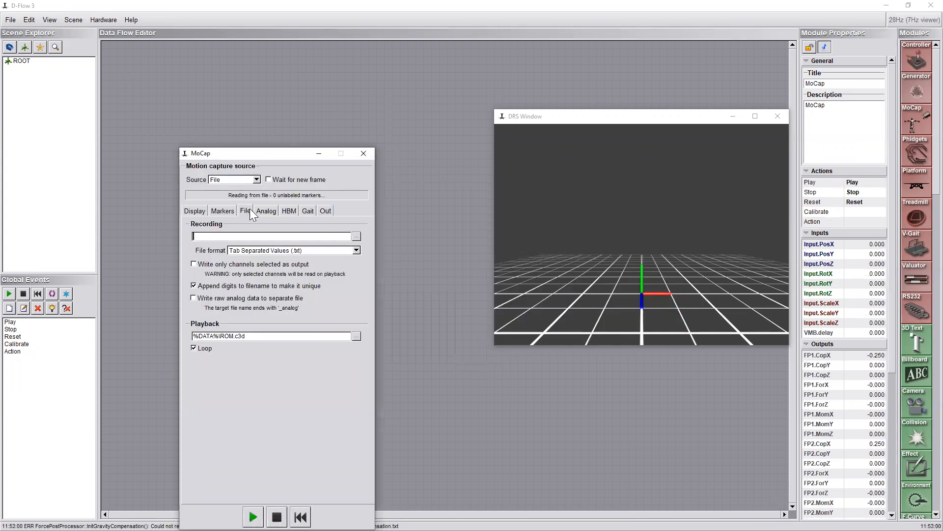
left_click(222, 211)
left_click(302, 226)
left_click(302, 239)
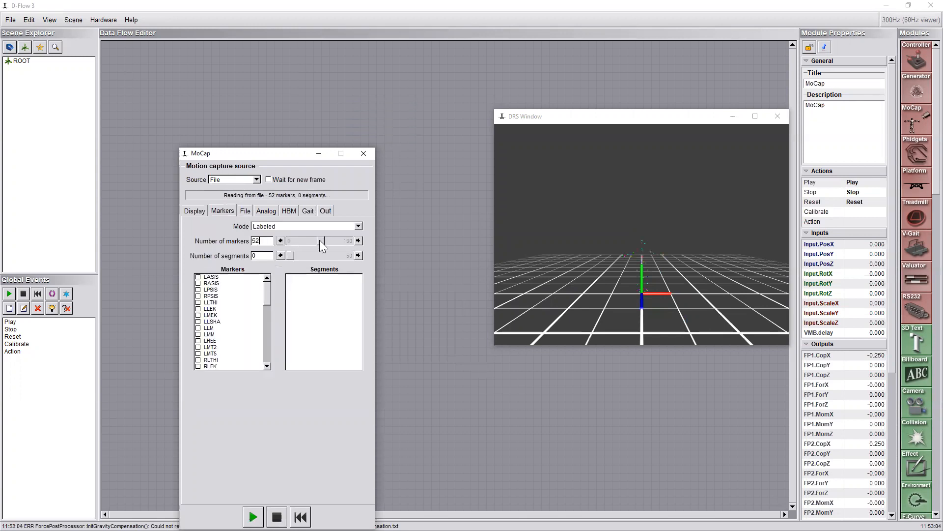
Enable HBM for the MoCap module and set the subject's gender to Female.
left_click(265, 210)
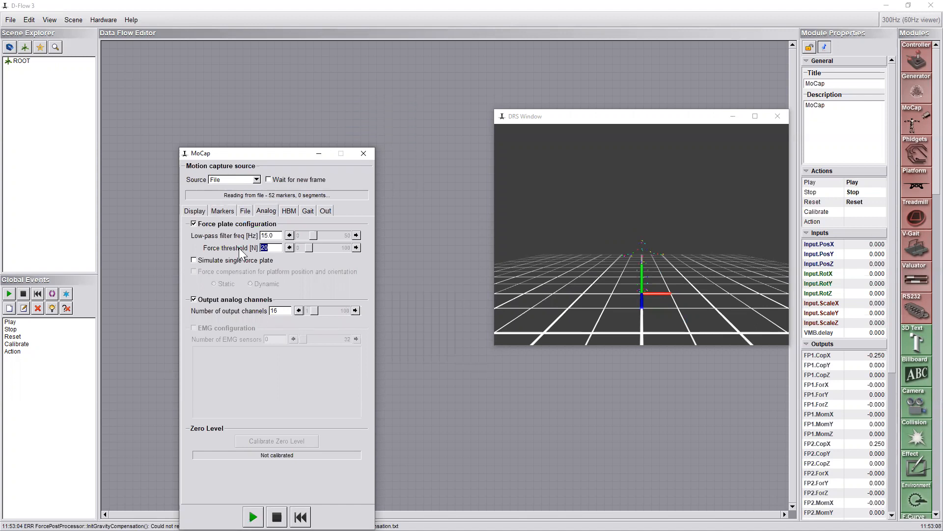
left_click(289, 211)
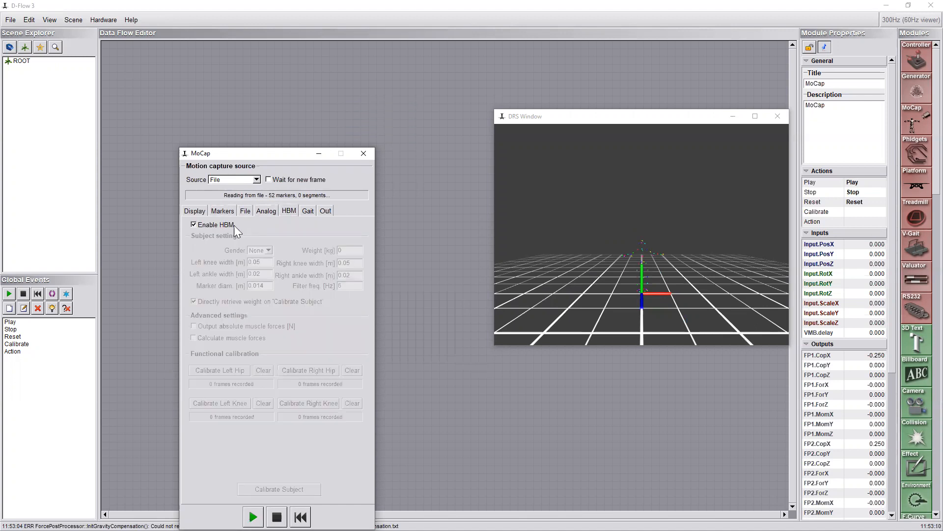
left_click(269, 250)
left_click(257, 243)
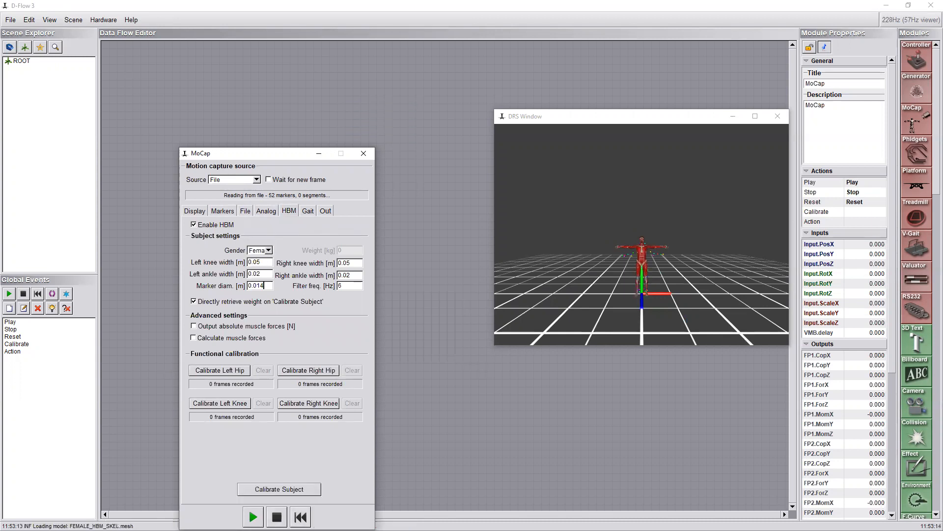
Turn off direct weight retrieval, set the subject's weight to 60 kg, and calibrate the subject.
left_click(270, 301)
left_click(289, 484)
left_click_drag(646, 277, 617, 274)
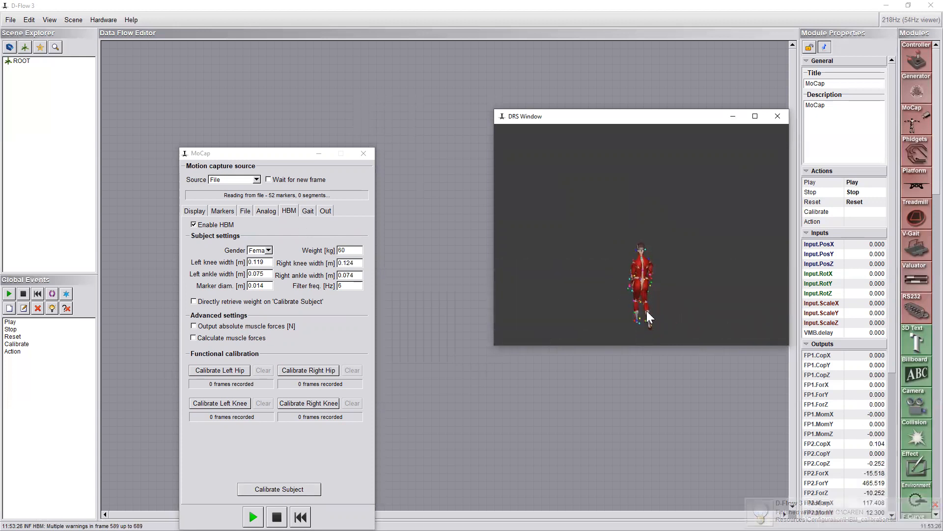
Enable gait processing and show the MoCap output channel settings, with the settings window moved clear of the module.
left_click(308, 211)
left_click(213, 226)
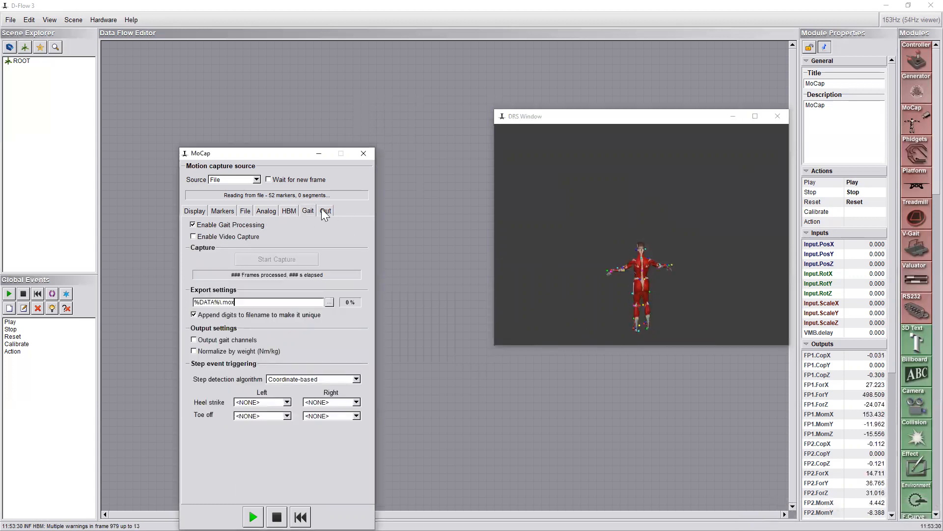
left_click(325, 210)
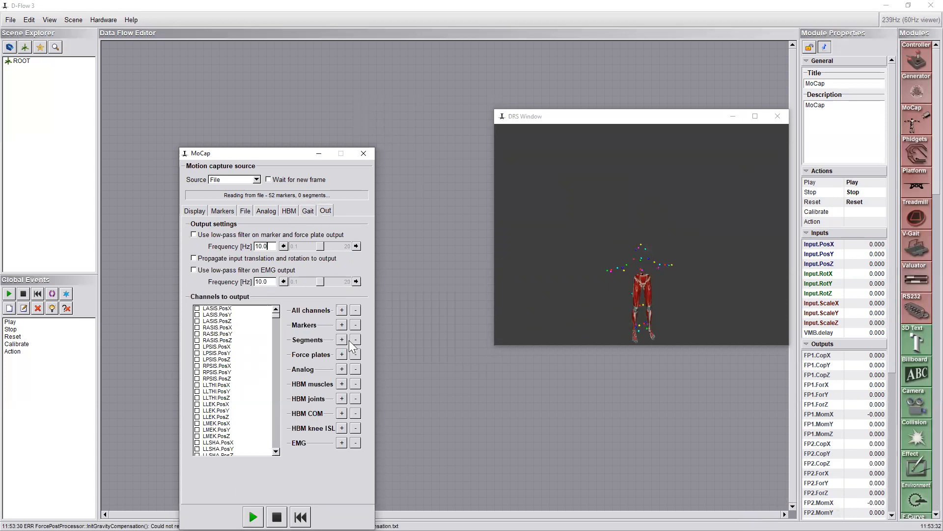
left_click_drag(283, 160, 150, 72)
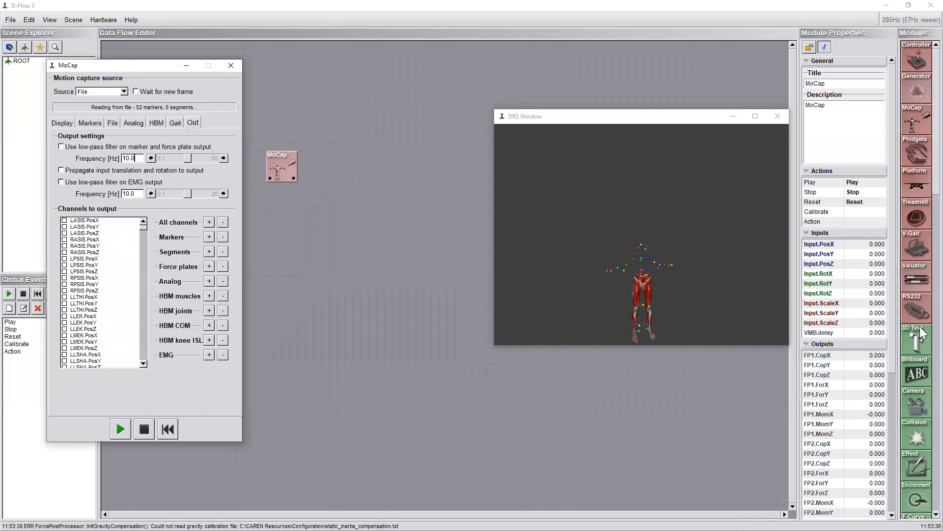
Add a Graph module and connect only MoCap's FP1.ForY output to its Graph1 input.
scroll(921, 333, "down", 6)
scroll(922, 334, "down", 3)
left_click_drag(917, 473, 347, 180)
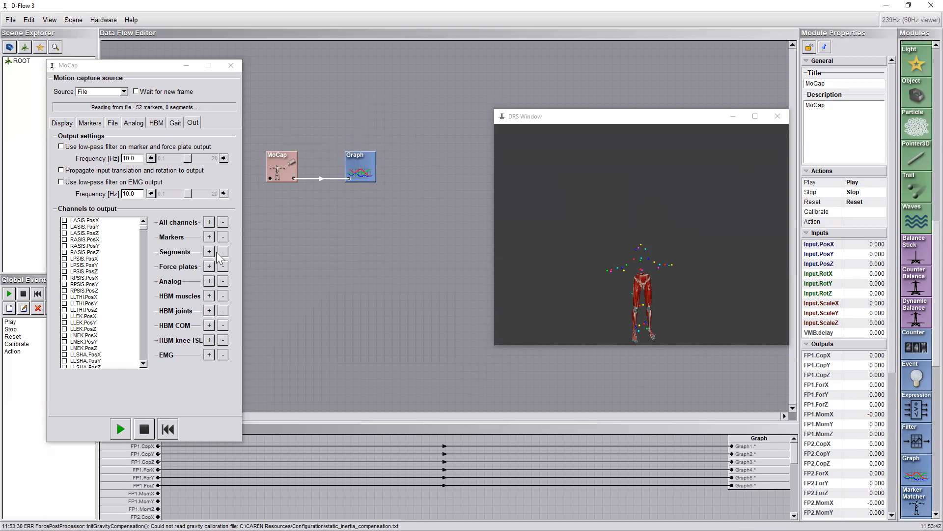
left_click(451, 434)
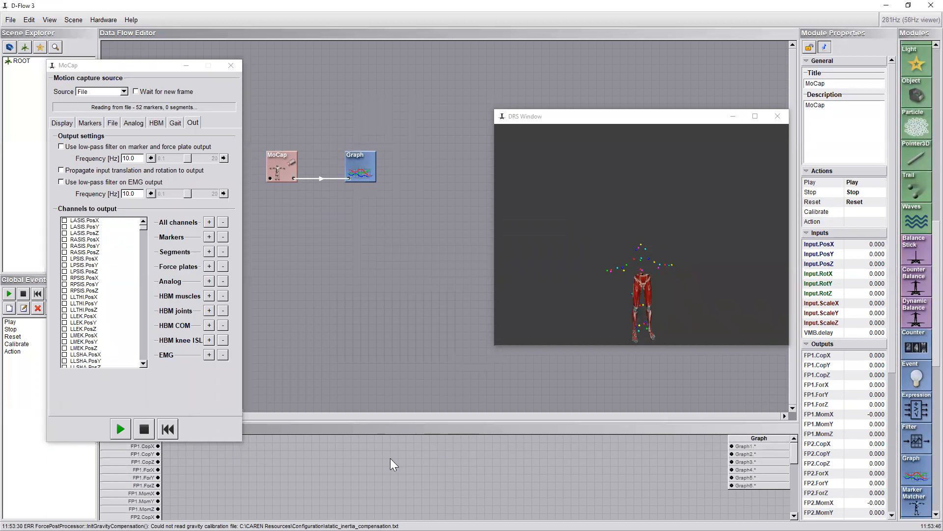
left_click_drag(158, 477, 731, 445)
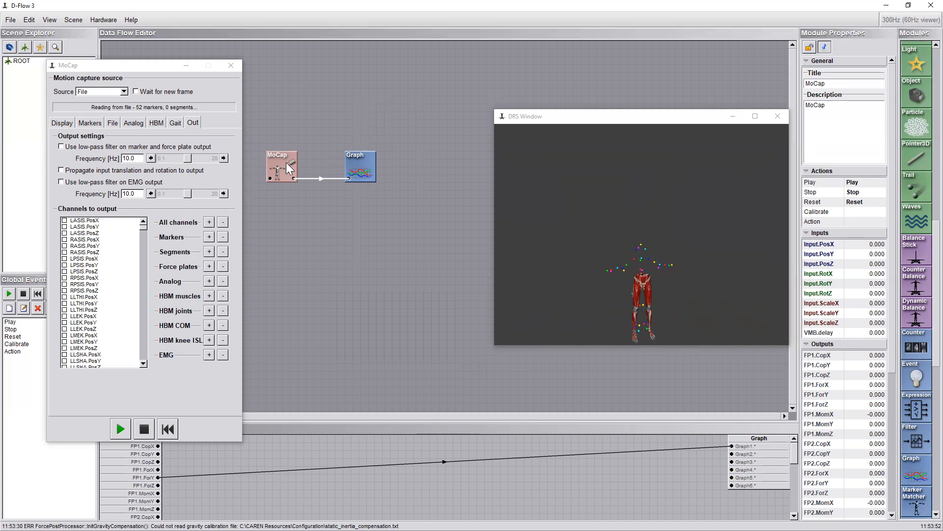
Open and enlarge the Graph window, and hide channels 3 to 6.
double_click(360, 157)
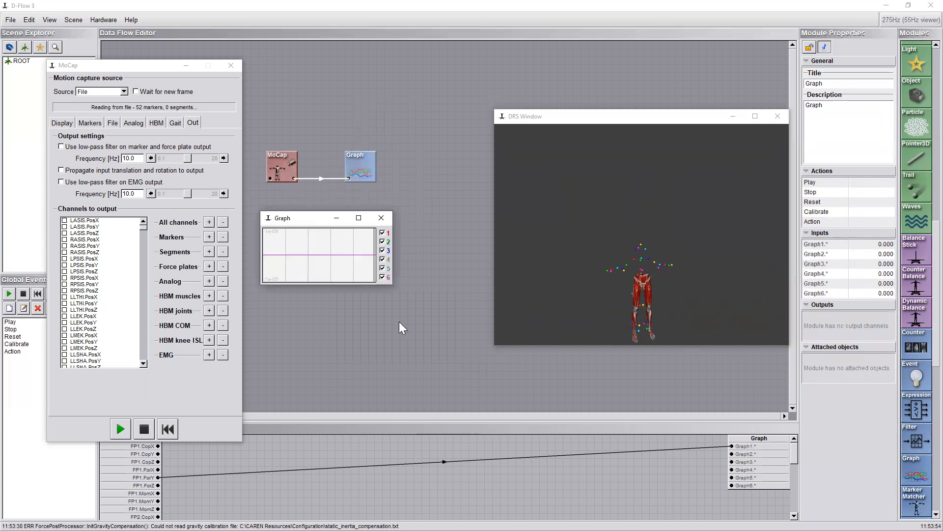
left_click_drag(395, 290, 438, 330)
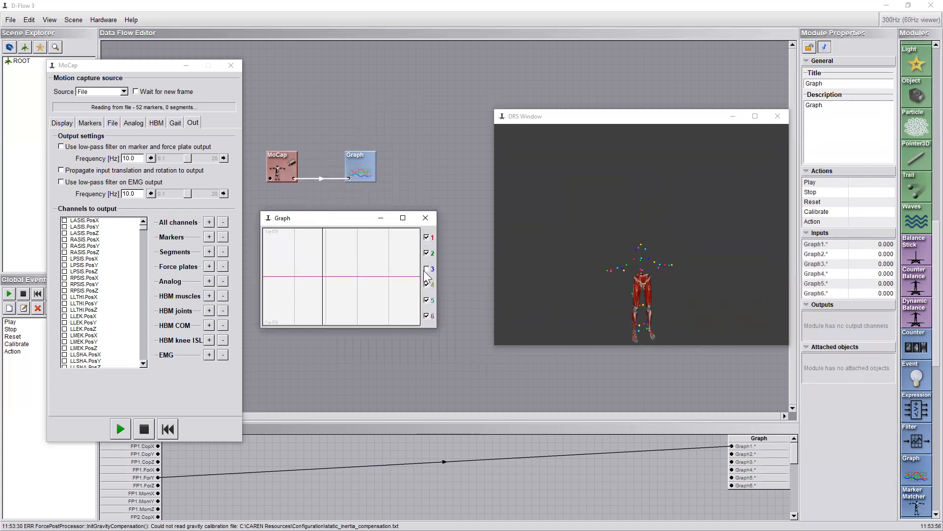
left_click(427, 315)
Calibrate the subject again in the MoCap HBM settings, keeping the weight of 60 kg.
left_click(133, 126)
left_click(157, 123)
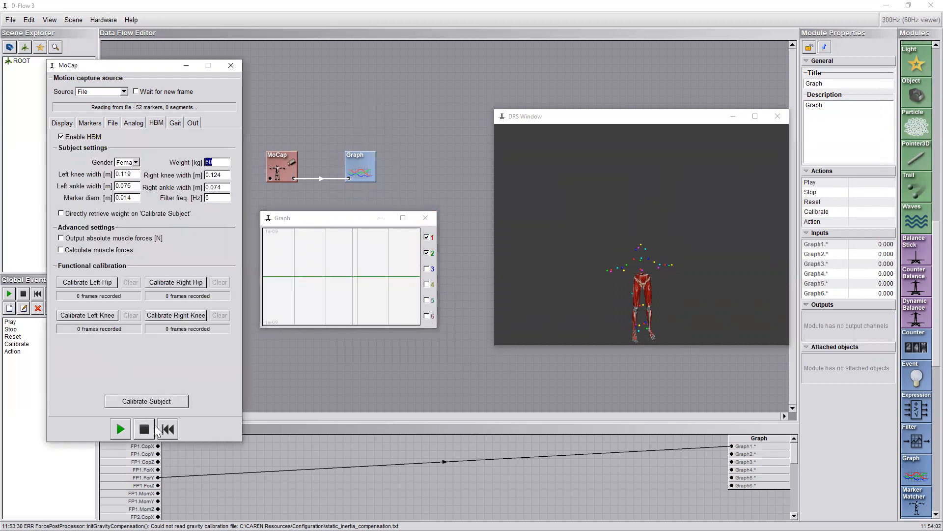
left_click(136, 404)
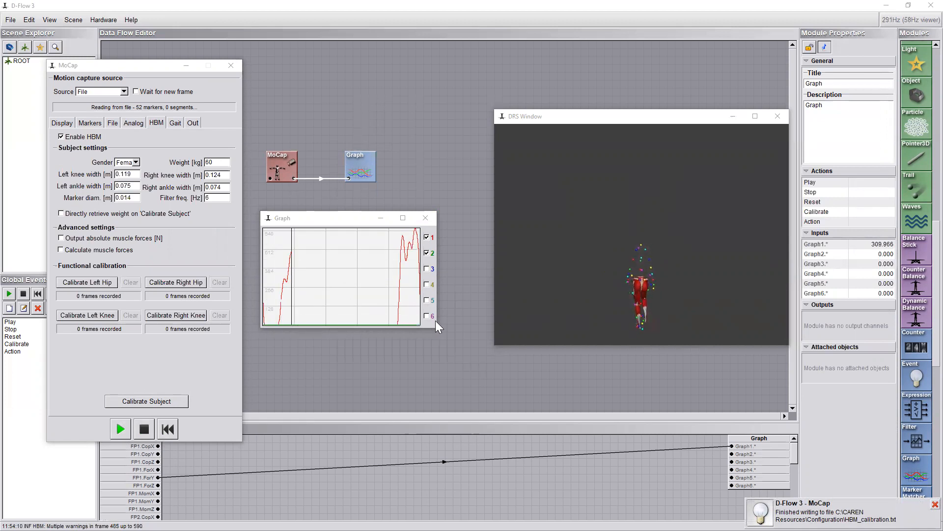
Enlarge the Graph window and rearrange it and the DRS window to keep the data flow modules visible.
left_click_drag(438, 317, 553, 355)
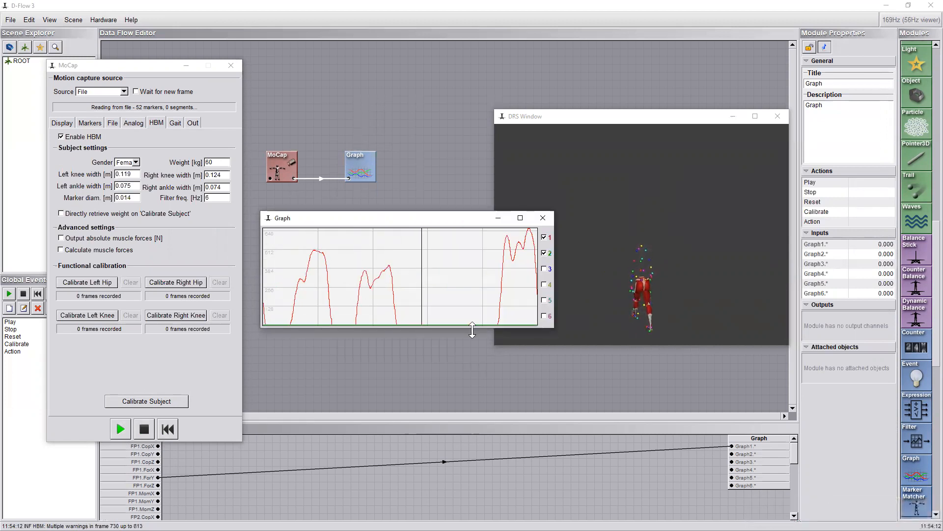
left_click_drag(434, 219, 408, 246)
left_click(643, 111)
left_click_drag(644, 111, 664, 52)
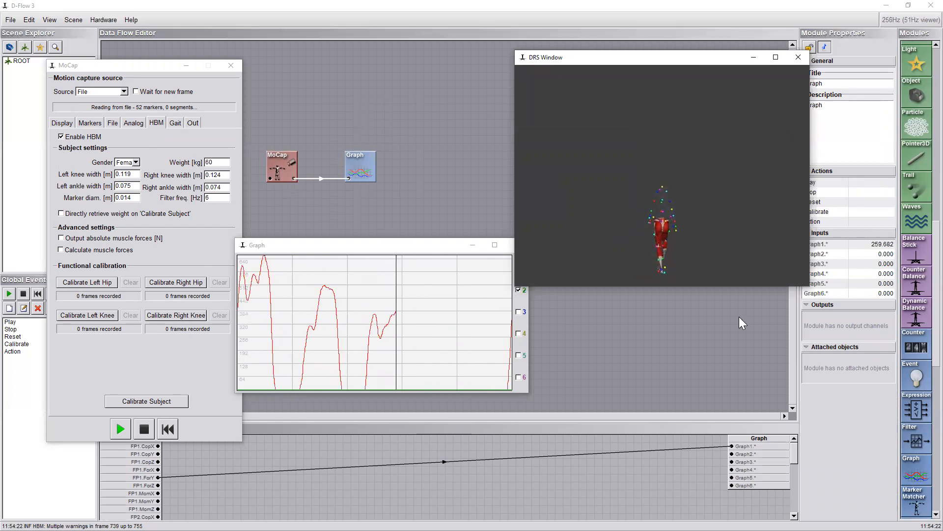
Add a Filter module to the data flow, placed above and between the MoCap and Graph modules.
scroll(922, 401, "down", 10)
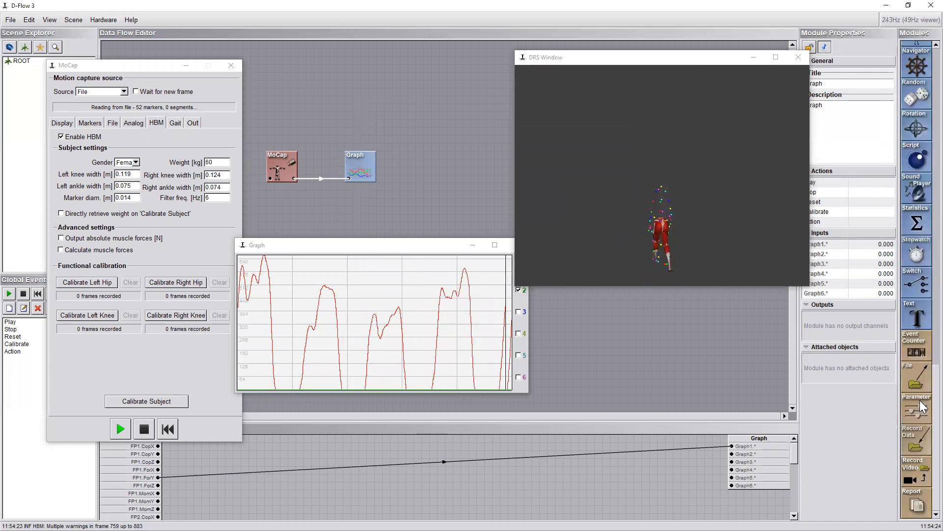
scroll(921, 366, "up", 2)
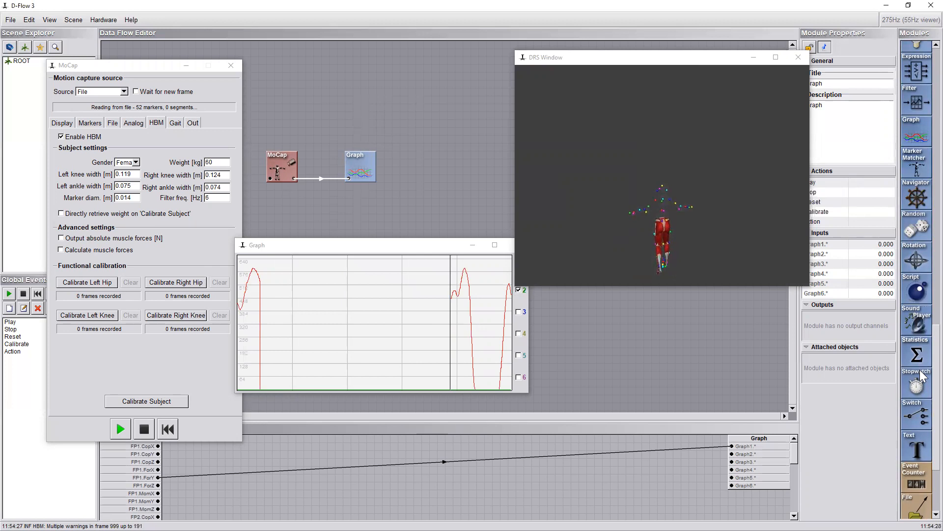
scroll(922, 406, "up", 3)
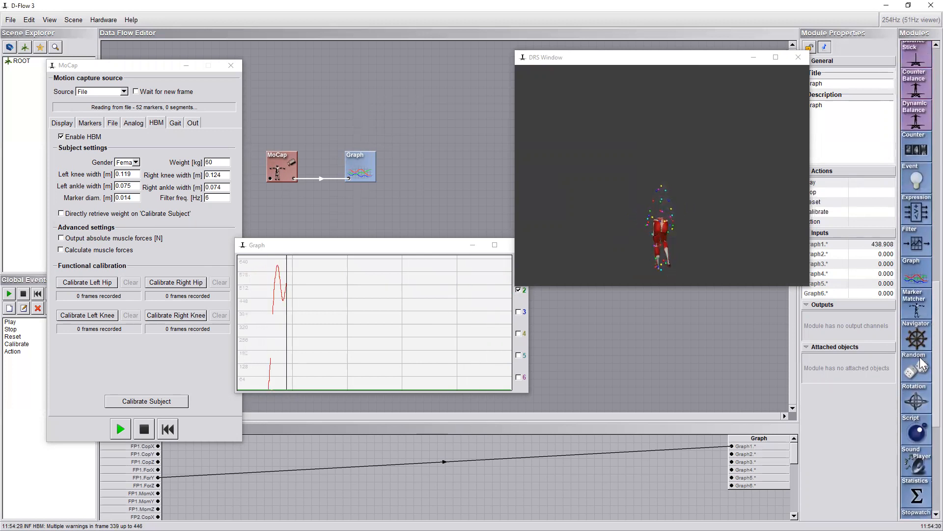
left_click_drag(917, 243, 321, 116)
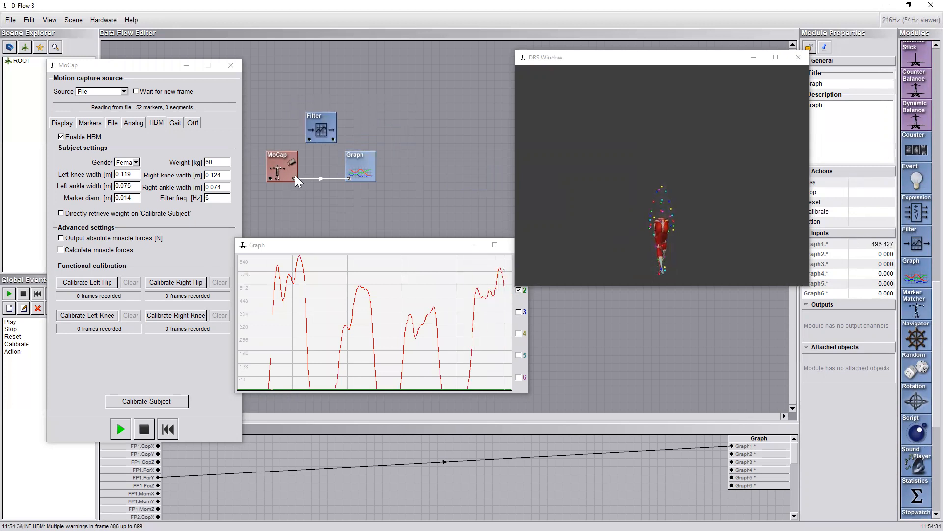
Link MoCap to Filter and Filter to Graph, replacing the automatic Filter-to-Graph connections with only FilteredOutput to Graph2.
left_click_drag(297, 149, 350, 170)
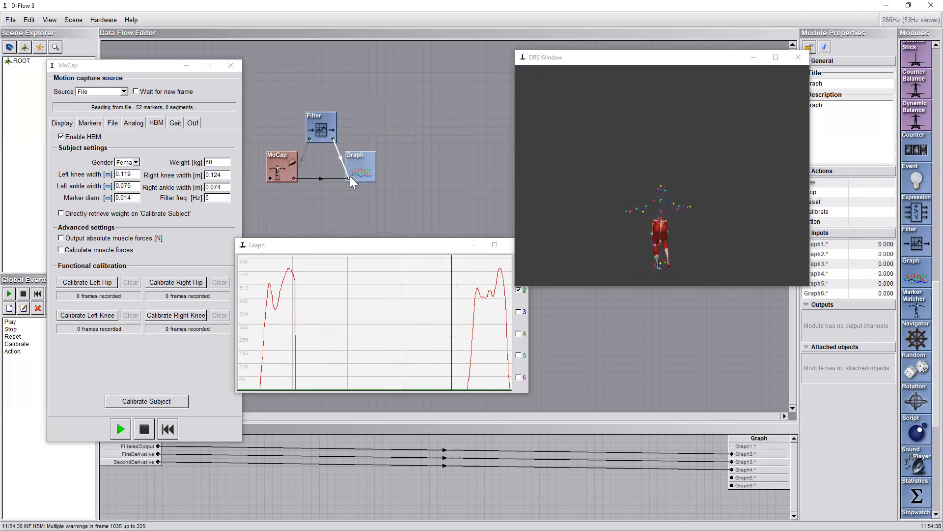
left_click(445, 443)
key("Delete")
key("Return")
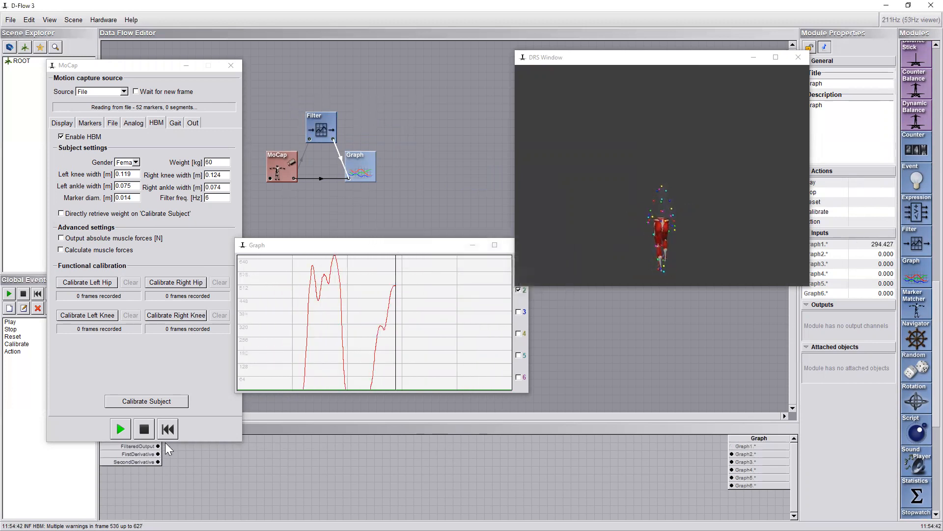
left_click_drag(158, 445, 719, 465)
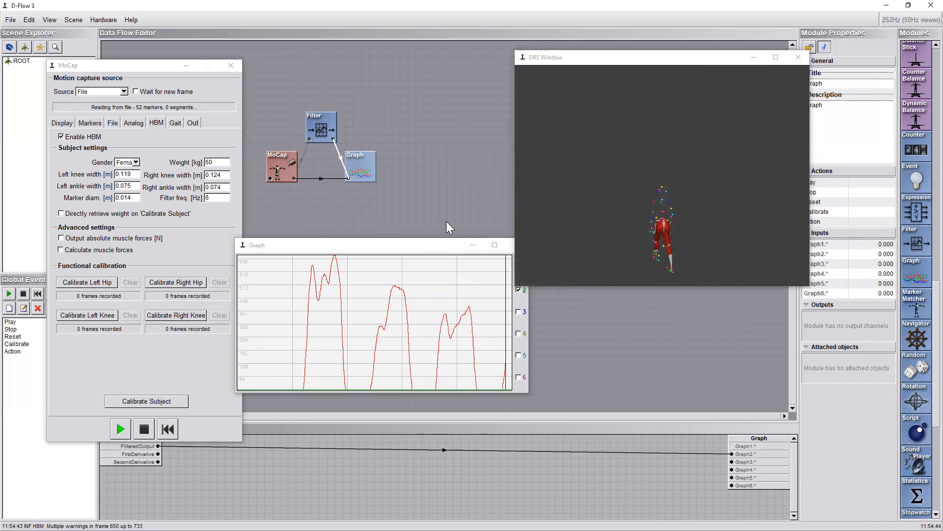
Connect MoCap's FP1.ForY output to the Filter module's Input channel.
left_click(305, 160)
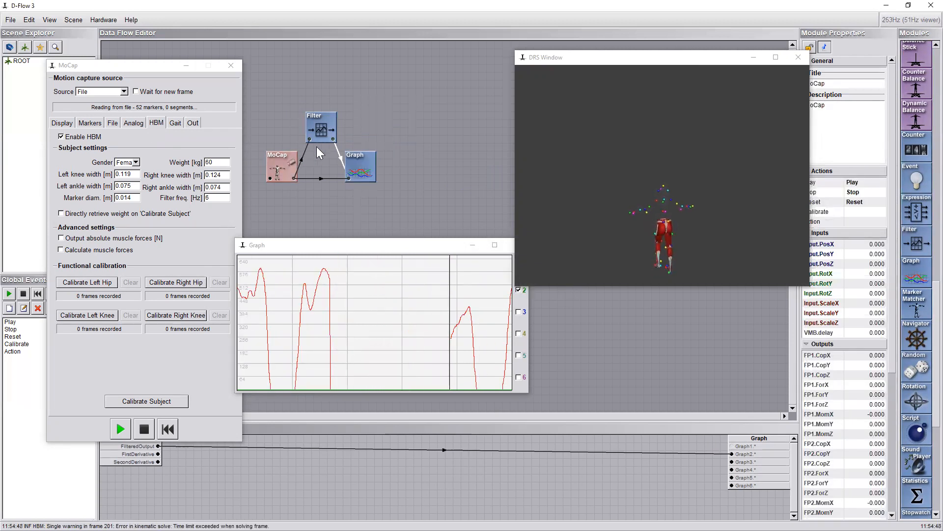
left_click(301, 158)
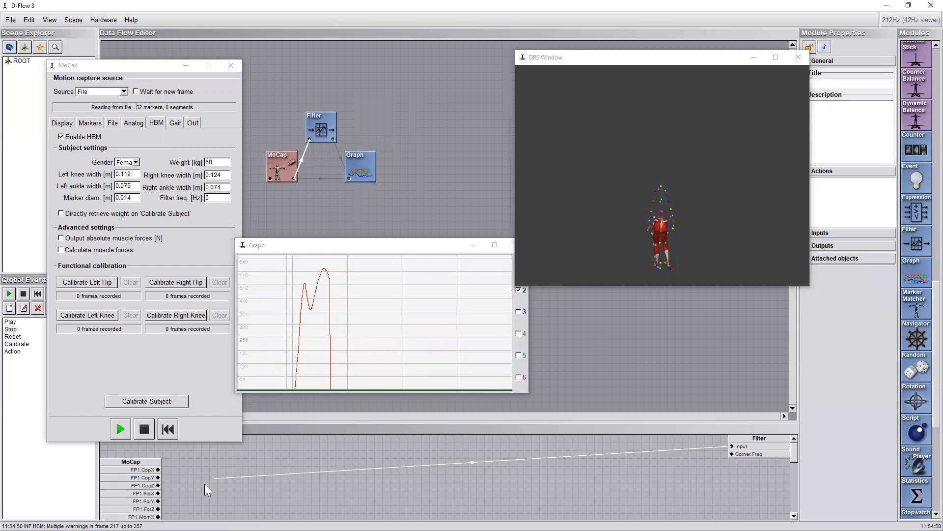
left_click_drag(169, 496, 163, 498)
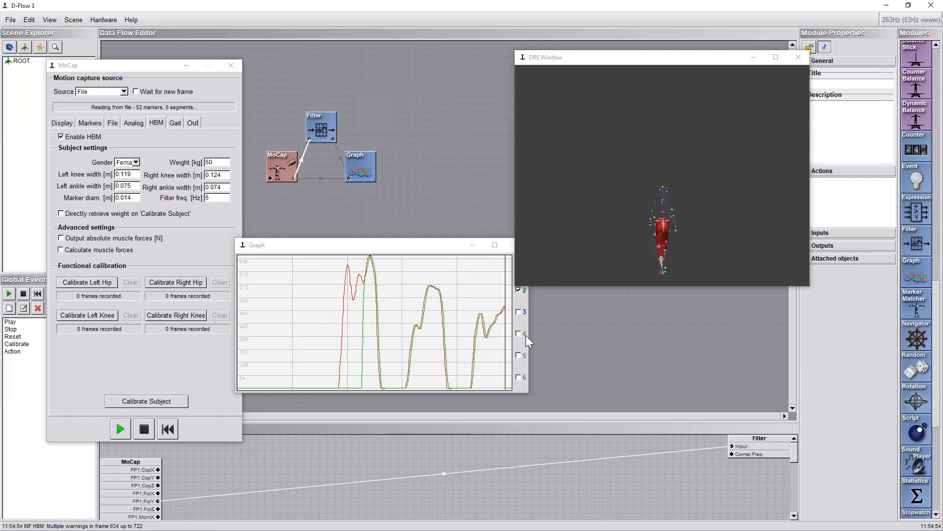
Widen the Graph window to uncover its channel checkboxes, and set the Filter module's corner frequency to 15.6 Hz.
left_click_drag(528, 336, 573, 335)
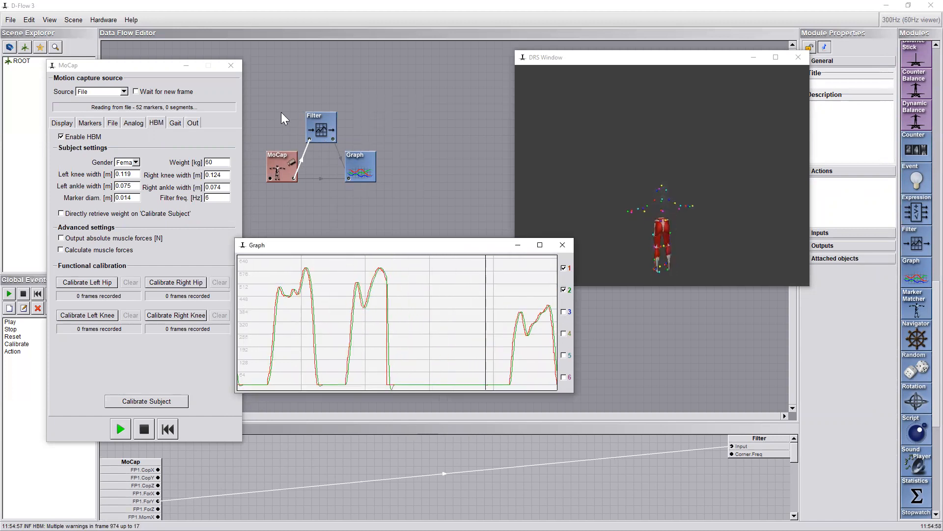
double_click(320, 126)
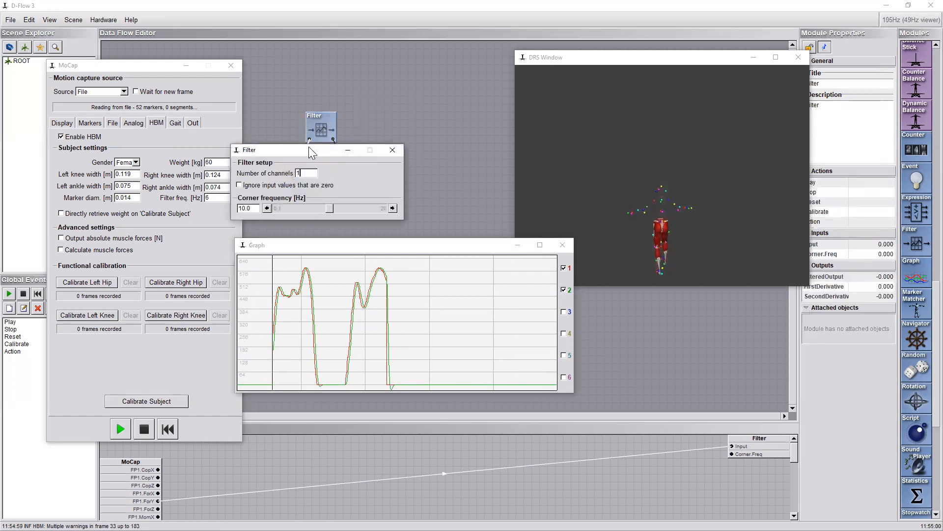
left_click_drag(309, 146, 407, 50)
left_click_drag(425, 112, 458, 115)
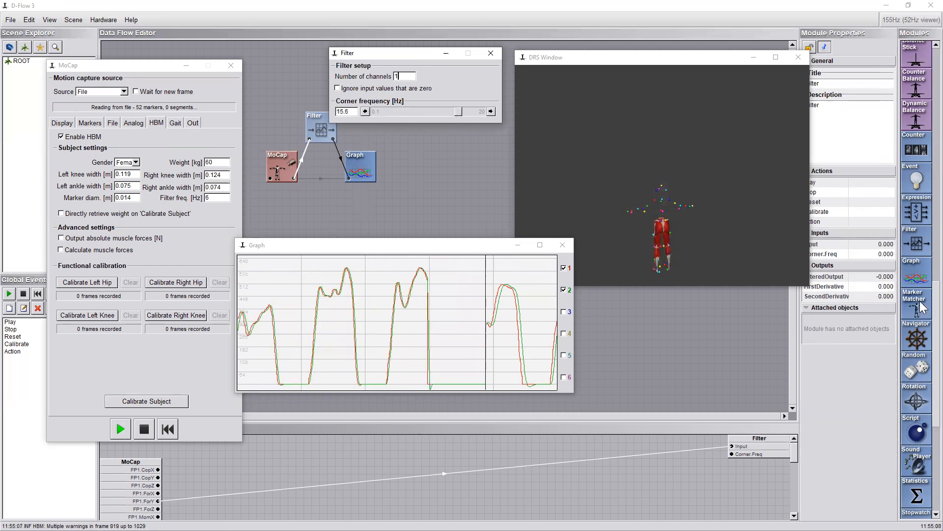
Add a Script module to the right of Graph, then open its empty script editor and close it again.
left_click_drag(912, 431, 420, 187)
double_click(421, 186)
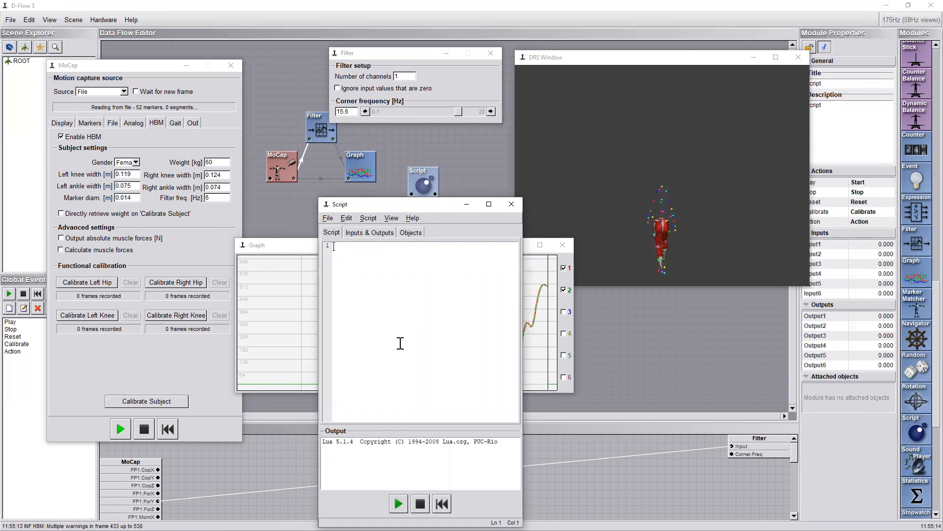
left_click(511, 205)
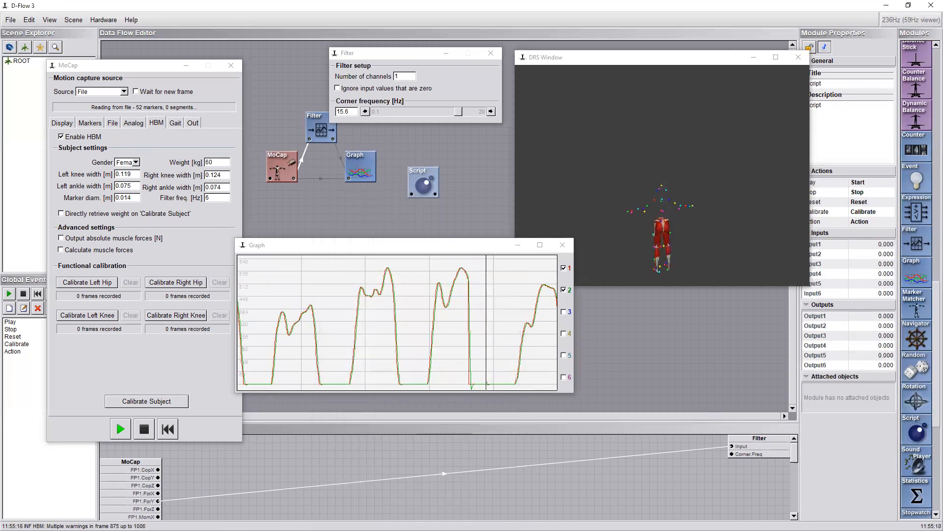